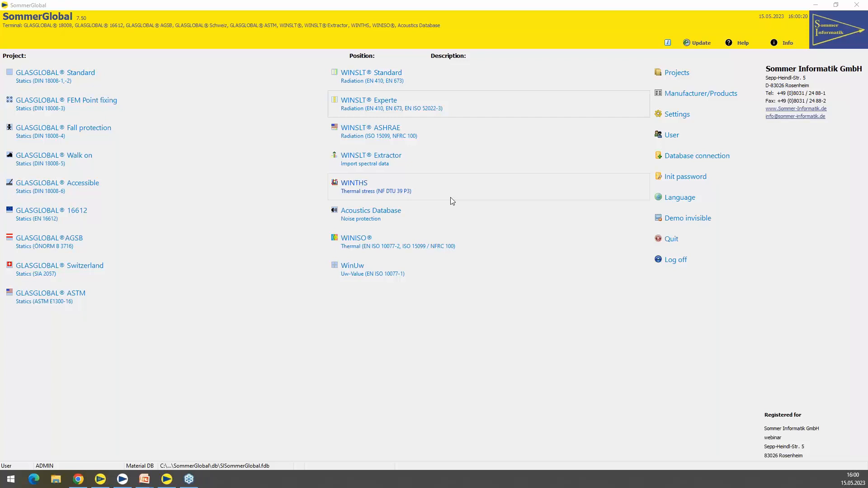
Open the WINSLT Experte module and enter Triple-Iso LSG as the project description
{"action": "left_click", "coordinate": [438, 107]}
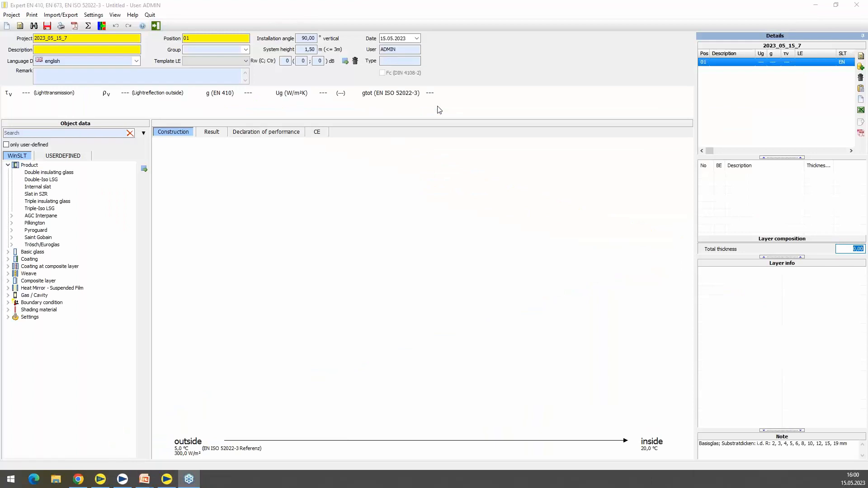
{"action": "left_click", "coordinate": [104, 48]}
{"action": "type", "text": "Triple-Iso LSG"}
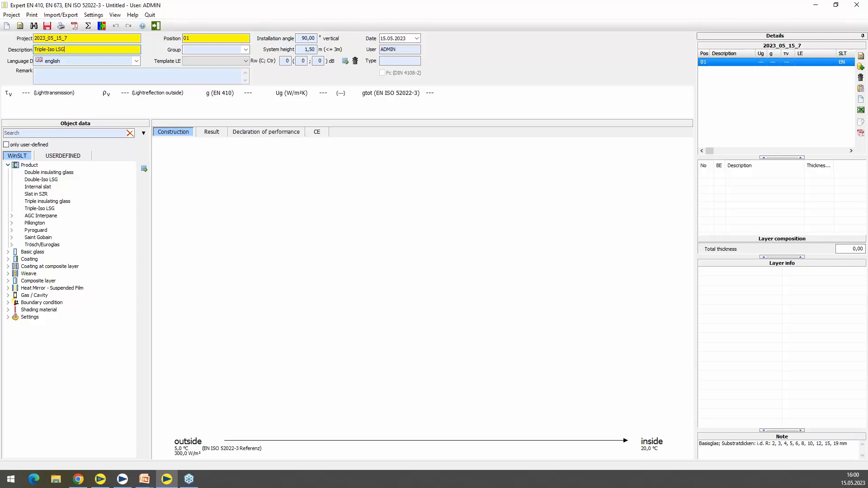
Build the outer laminated pane from Saint Gobain PLANICLEAR 4 mm, PVB-Foil 0,38 mm and a second PLANICLEAR 4 mm layer
{"action": "left_click", "coordinate": [8, 165]}
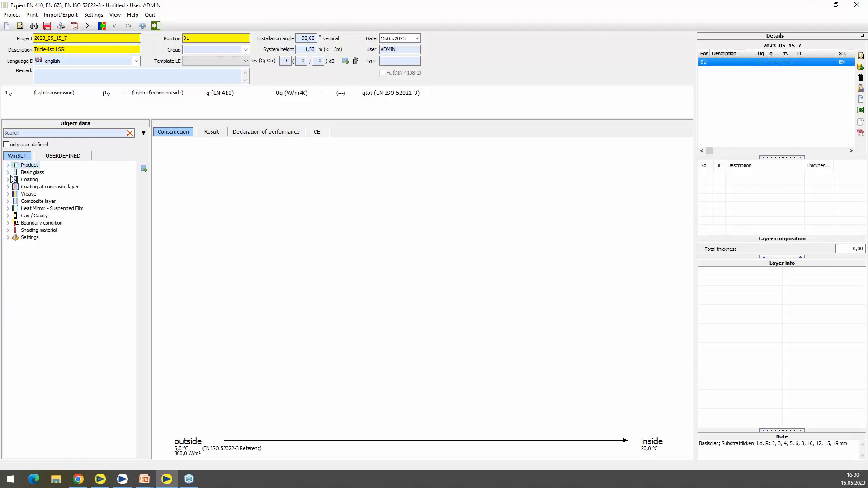
{"action": "left_click", "coordinate": [8, 172]}
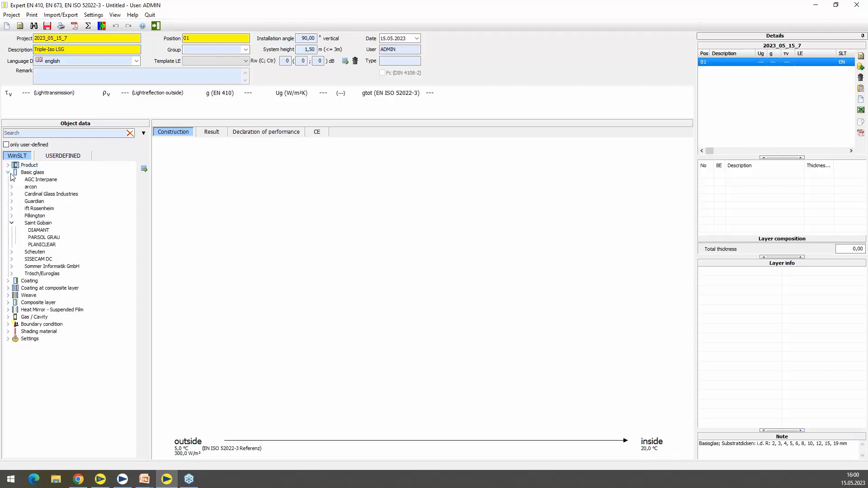
{"action": "double_click", "coordinate": [50, 244]}
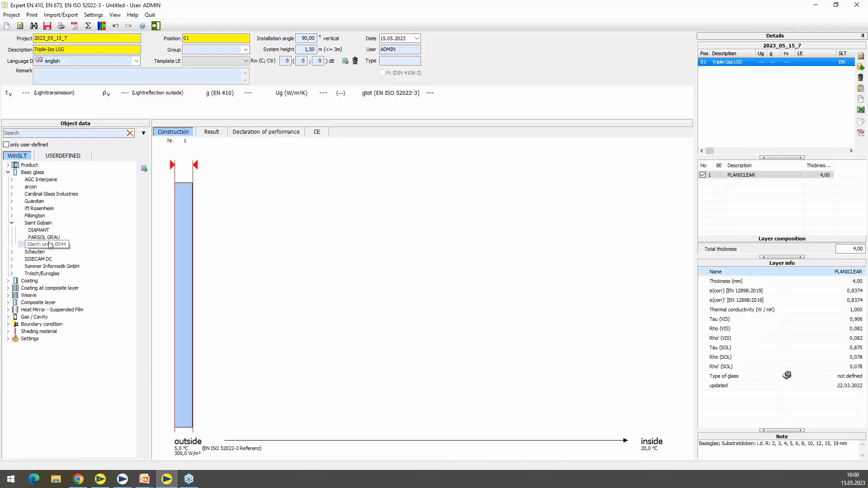
{"action": "left_click", "coordinate": [184, 226]}
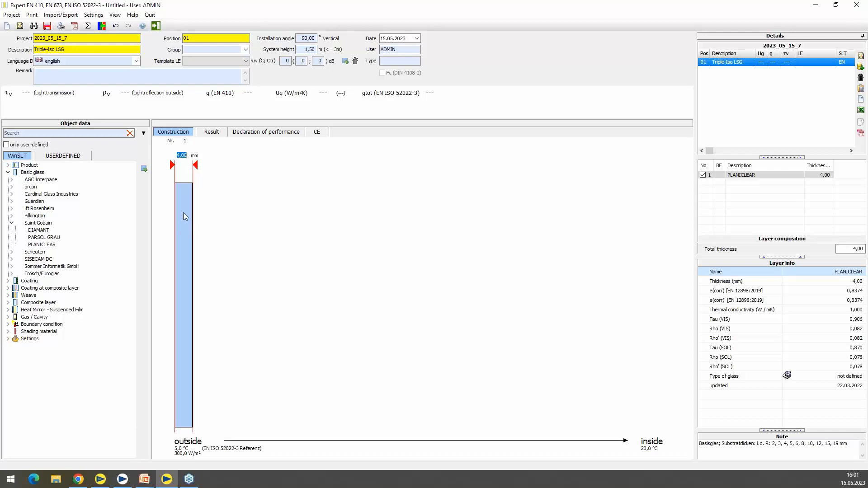
{"action": "left_click", "coordinate": [8, 172]}
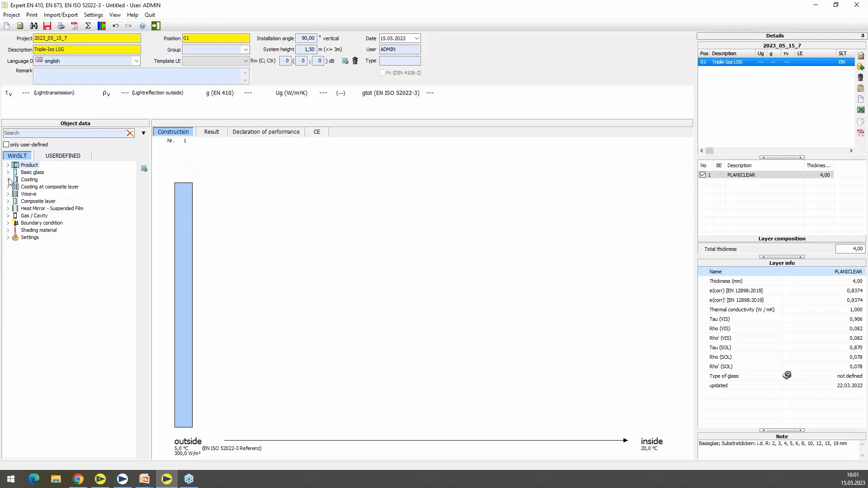
{"action": "left_click", "coordinate": [9, 201]}
{"action": "double_click", "coordinate": [27, 209]}
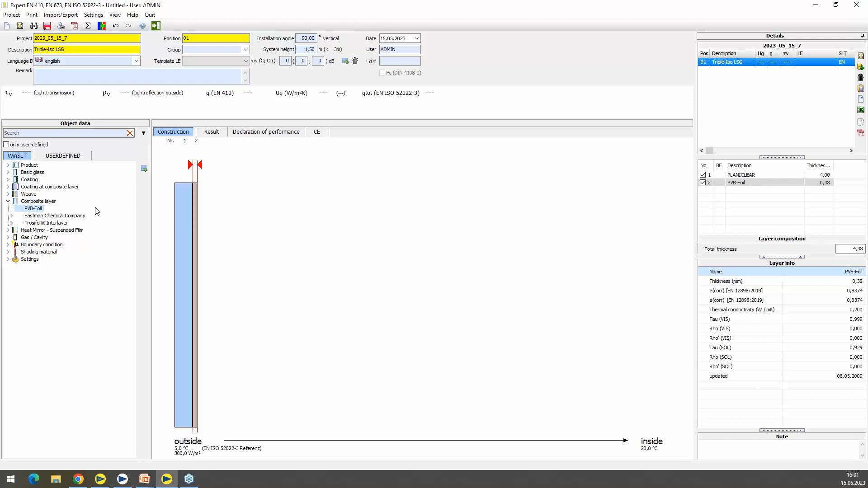
{"action": "left_click", "coordinate": [8, 173]}
{"action": "double_click", "coordinate": [42, 245]}
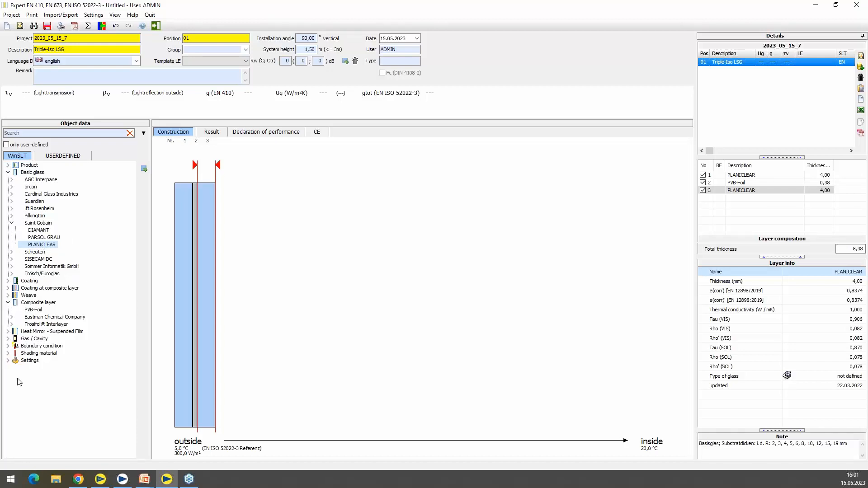
Add a 16 mm 90% Argon cavity, a 4 mm PLANICLEAR middle pane and a second 16 mm 90% Argon cavity
{"action": "left_click", "coordinate": [14, 306]}
{"action": "left_click", "coordinate": [8, 302]}
{"action": "left_click", "coordinate": [8, 317]}
{"action": "double_click", "coordinate": [39, 325]}
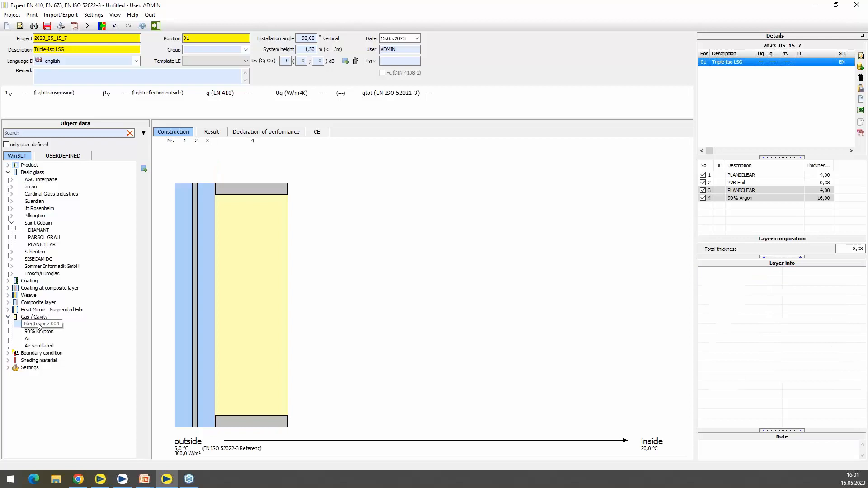
{"action": "double_click", "coordinate": [45, 246]}
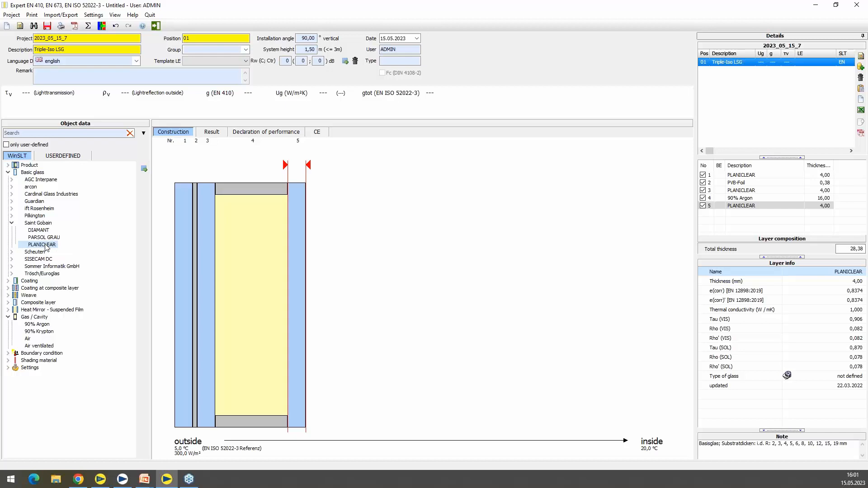
{"action": "double_click", "coordinate": [48, 324]}
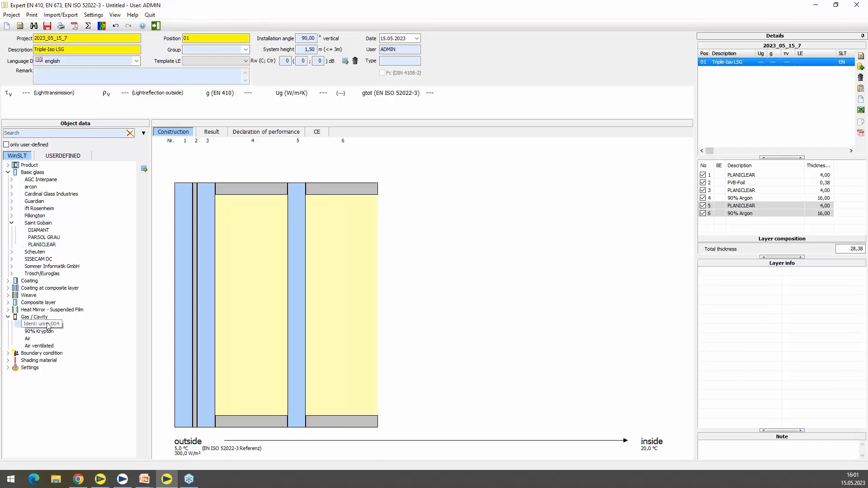
Add Saint Gobain's PLANITHERM ONE thermal protection coating after the second argon cavity
{"action": "left_click", "coordinate": [10, 281]}
{"action": "left_click", "coordinate": [38, 325]}
{"action": "left_click", "coordinate": [47, 346]}
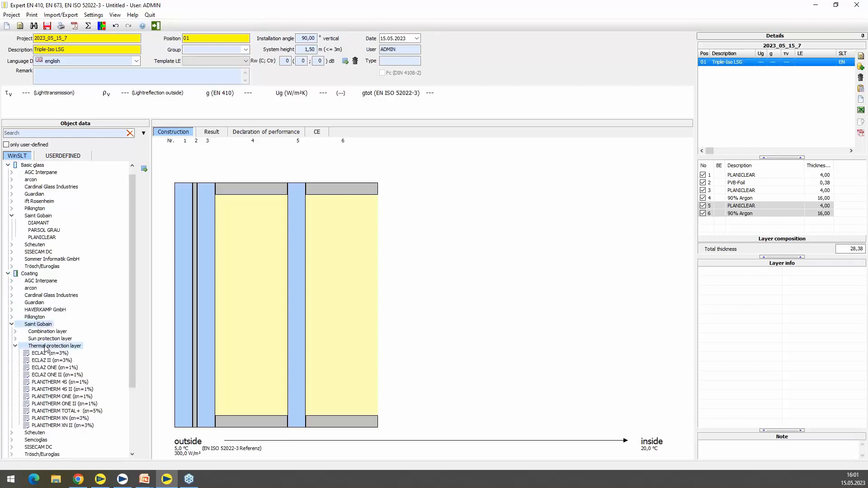
{"action": "double_click", "coordinate": [65, 396]}
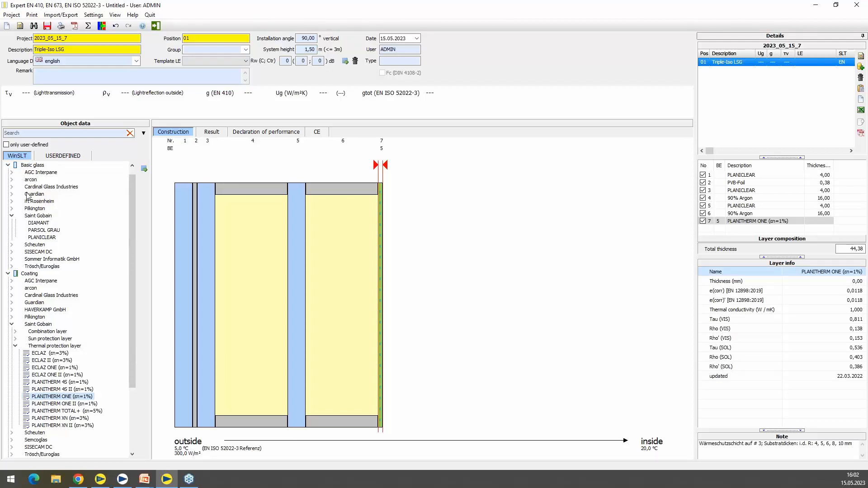
Complete the inner laminated pane behind the coating with PLANICLEAR 4 mm, PVB-Foil 0,38 mm and PLANICLEAR 4 mm
{"action": "double_click", "coordinate": [37, 238]}
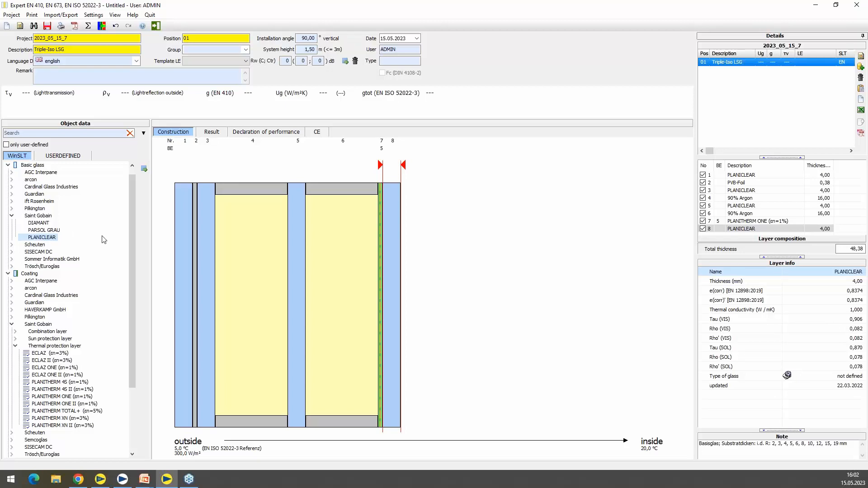
{"action": "left_click", "coordinate": [8, 274]}
{"action": "left_click", "coordinate": [8, 317]}
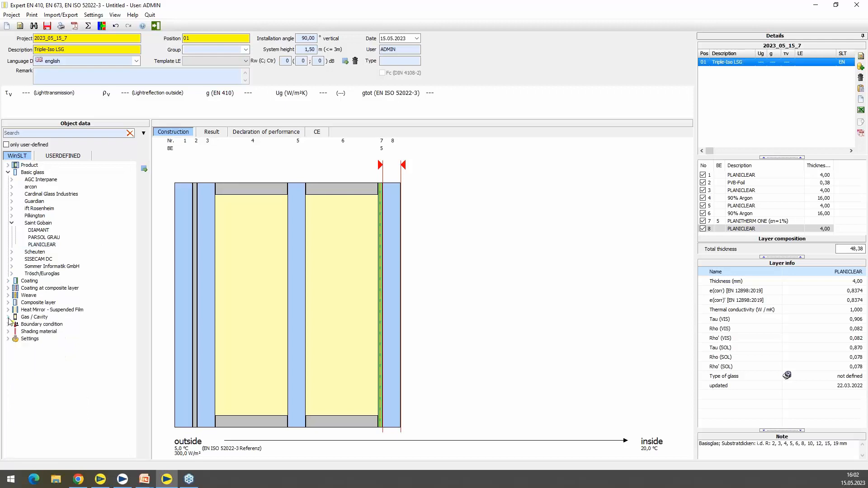
{"action": "left_click", "coordinate": [9, 303]}
{"action": "double_click", "coordinate": [41, 310]}
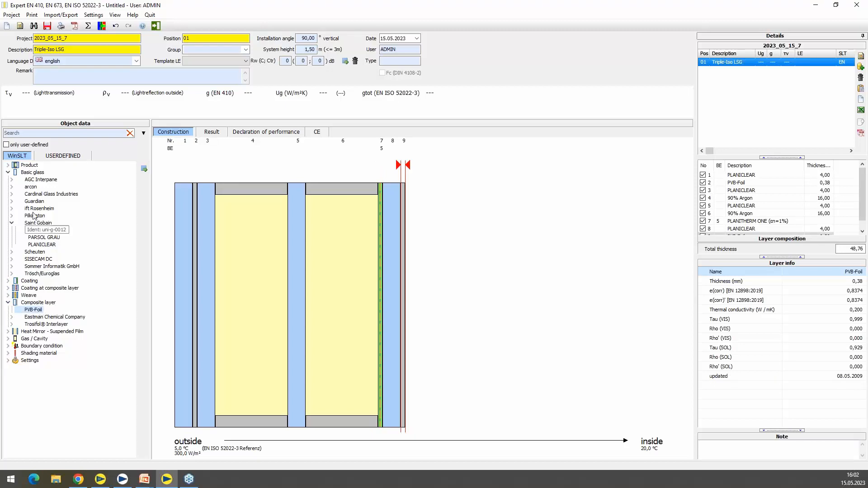
{"action": "double_click", "coordinate": [43, 248]}
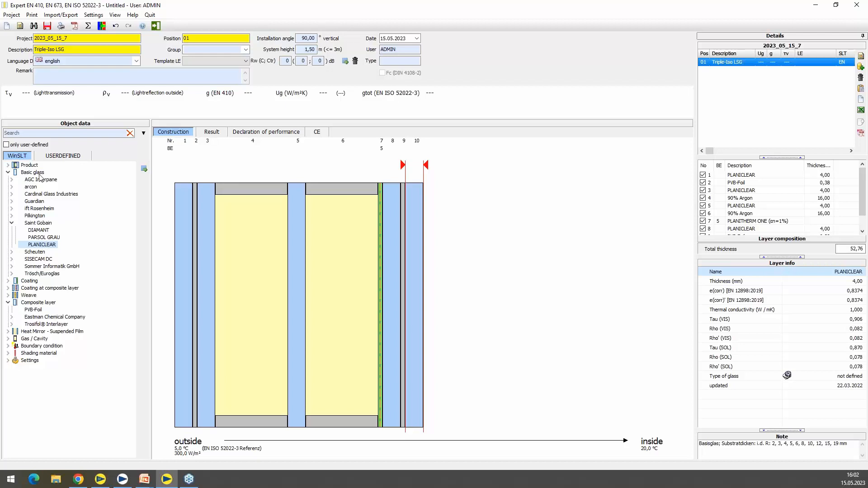
Calculate the glazing and display its temperature distribution as a colour gradient in the construction drawing
{"action": "left_click", "coordinate": [89, 28]}
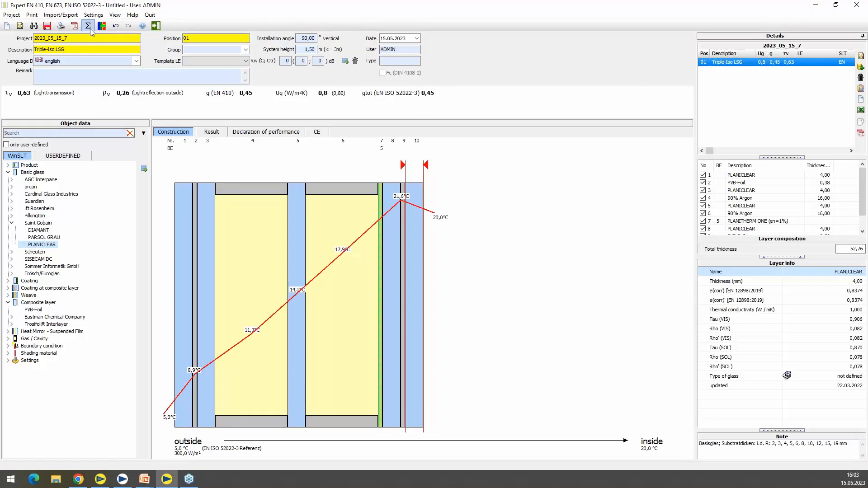
{"action": "left_click", "coordinate": [115, 14]}
{"action": "left_click", "coordinate": [128, 71]}
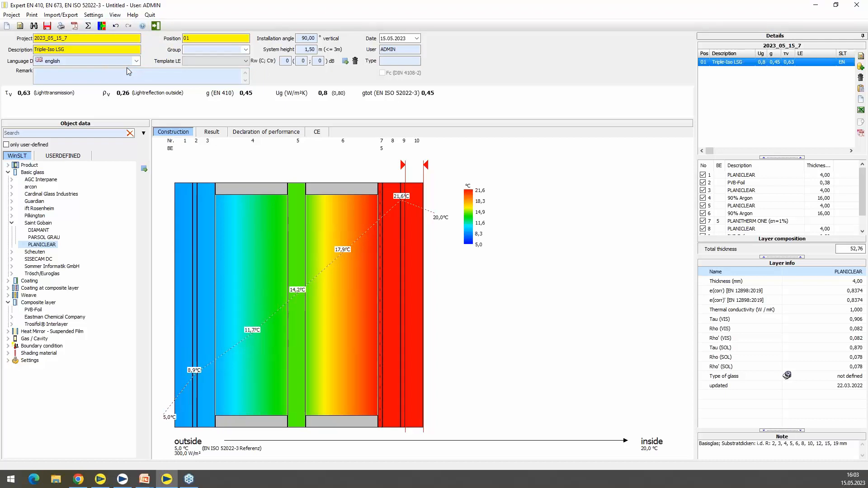
Examine the calculation report for the layer composition, transmission and reflection values, and the EN 410, EN 673 and EN ISO 52022-3 results
{"action": "left_click", "coordinate": [211, 132]}
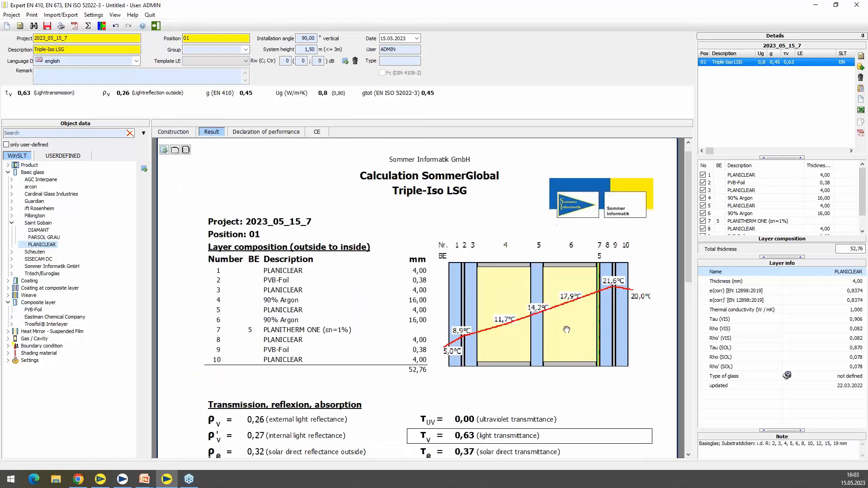
{"action": "scroll", "coordinate": [552, 372], "scroll_direction": "down", "scroll_amount": 2}
{"action": "scroll", "coordinate": [578, 381], "scroll_direction": "down", "scroll_amount": 3}
{"action": "scroll", "coordinate": [584, 401], "scroll_direction": "down", "scroll_amount": 1}
{"action": "scroll", "coordinate": [584, 432], "scroll_direction": "down", "scroll_amount": 3}
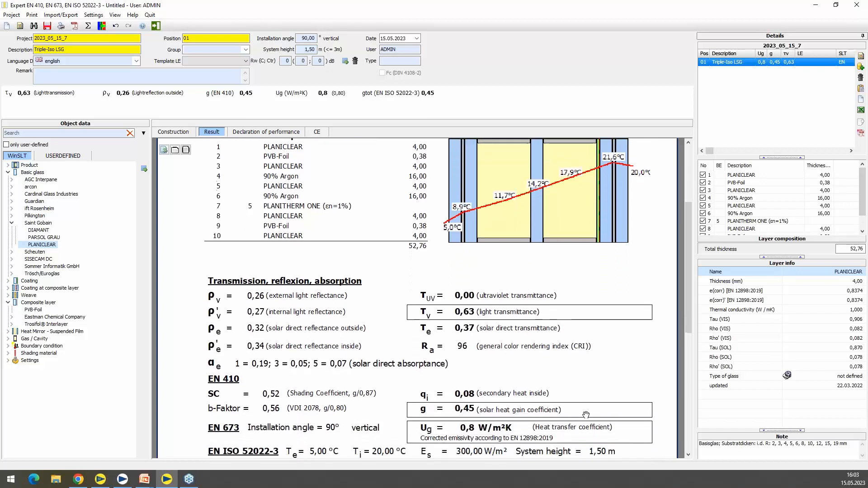
{"action": "scroll", "coordinate": [586, 446], "scroll_direction": "down", "scroll_amount": 4}
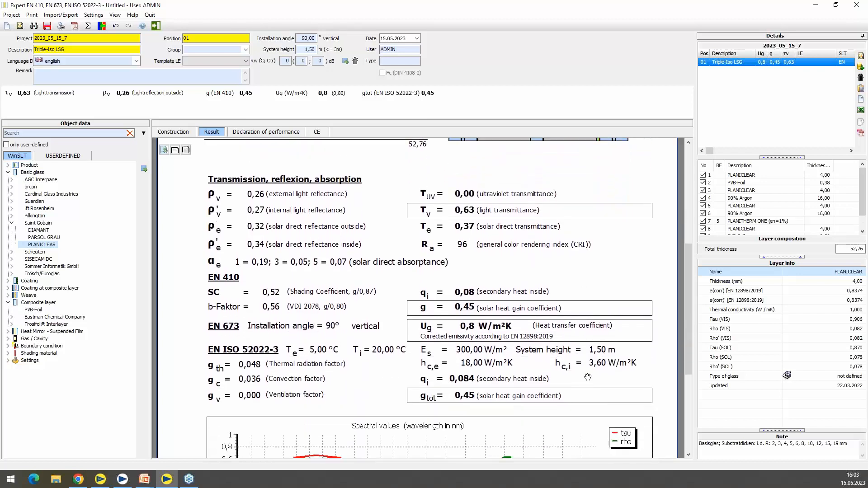
{"action": "left_click_drag", "start_coordinate": [588, 430], "coordinate": [589, 378]}
{"action": "left_click_drag", "start_coordinate": [575, 286], "coordinate": [580, 345]}
{"action": "scroll", "coordinate": [574, 231], "scroll_direction": "up", "scroll_amount": 5}
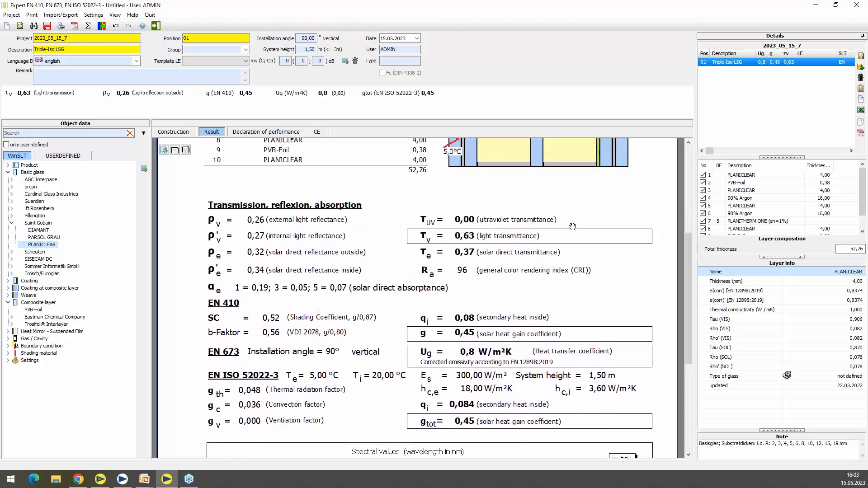
{"action": "scroll", "coordinate": [572, 208], "scroll_direction": "up", "scroll_amount": 7}
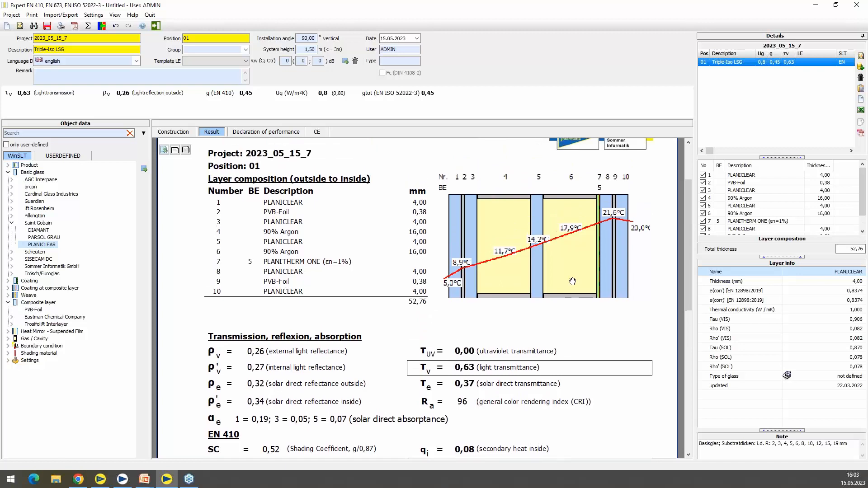
{"action": "scroll", "coordinate": [572, 256], "scroll_direction": "up", "scroll_amount": 1}
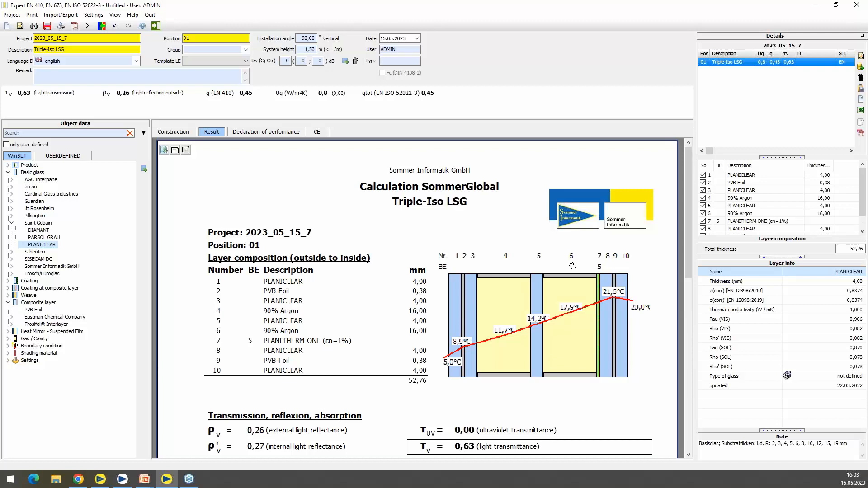
Review the declaration of performance, including its main features, power classes and harmonized specifications
{"action": "left_click", "coordinate": [266, 131]}
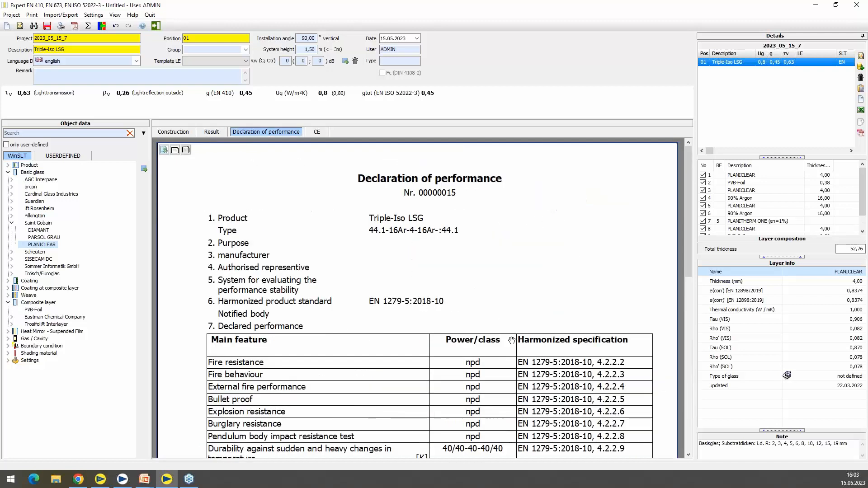
{"action": "scroll", "coordinate": [530, 365], "scroll_direction": "down", "scroll_amount": 6}
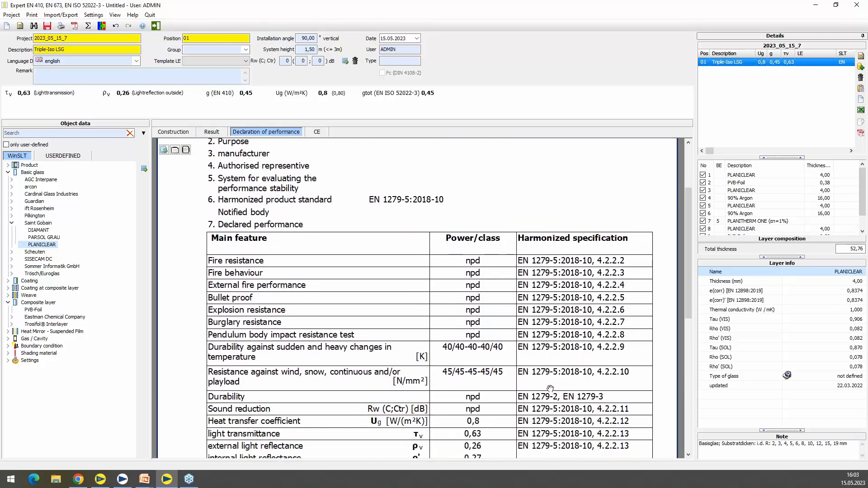
{"action": "scroll", "coordinate": [556, 409], "scroll_direction": "down", "scroll_amount": 6}
{"action": "scroll", "coordinate": [557, 407], "scroll_direction": "down", "scroll_amount": 7}
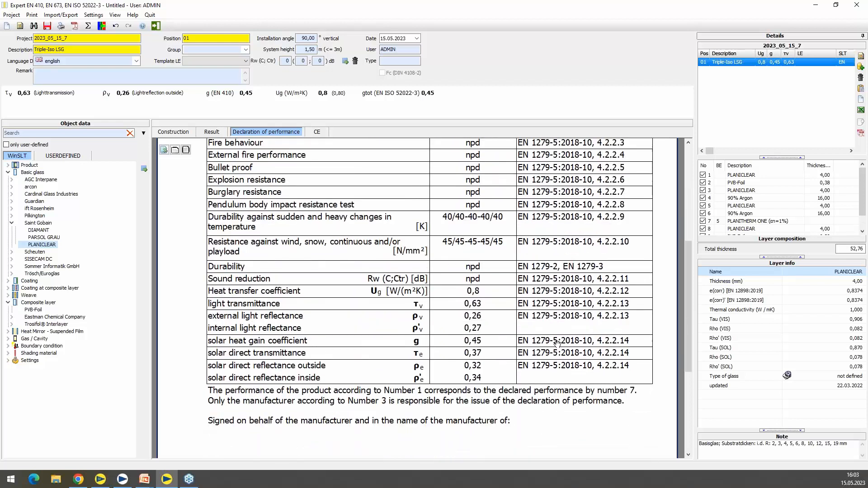
{"action": "scroll", "coordinate": [554, 292], "scroll_direction": "up", "scroll_amount": 10}
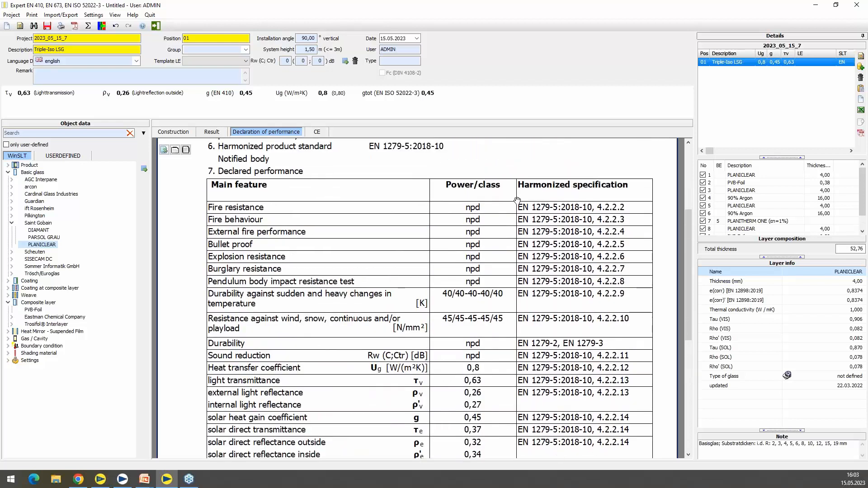
{"action": "scroll", "coordinate": [519, 206], "scroll_direction": "up", "scroll_amount": 3}
{"action": "scroll", "coordinate": [515, 282], "scroll_direction": "up", "scroll_amount": 1}
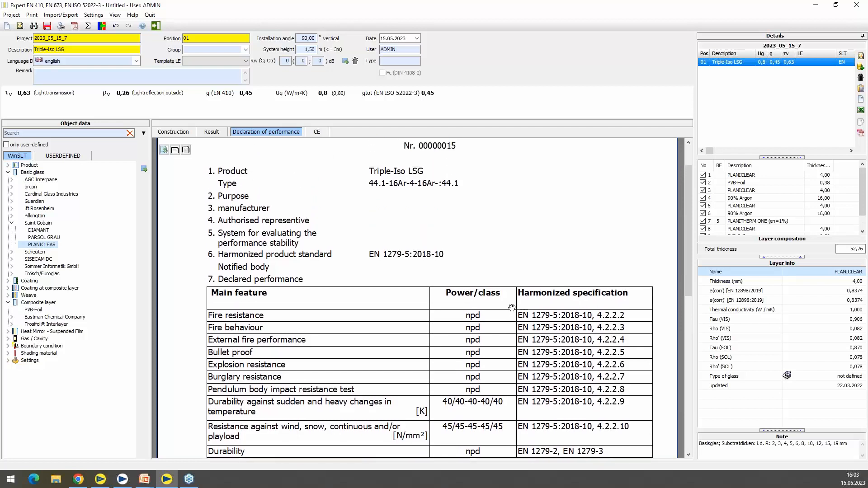
Review the CE marking document and its list of declared product characteristics
{"action": "left_click", "coordinate": [317, 132]}
{"action": "scroll", "coordinate": [483, 401], "scroll_direction": "down", "scroll_amount": 1}
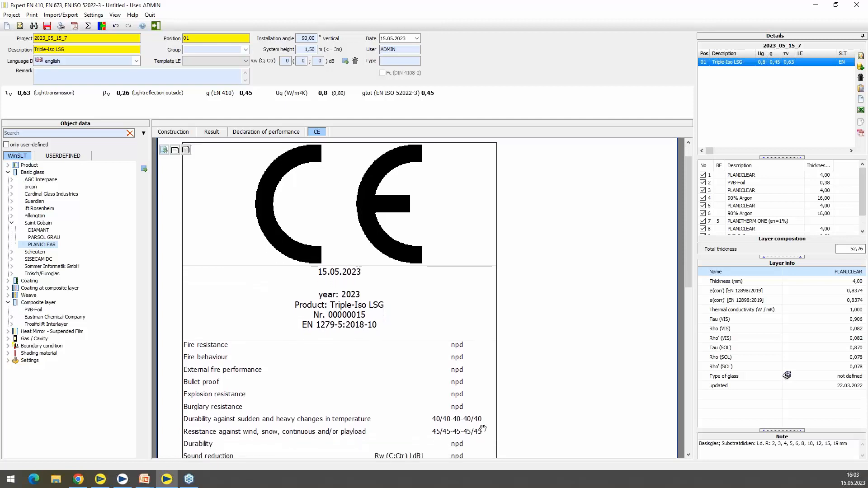
{"action": "scroll", "coordinate": [483, 428], "scroll_direction": "down", "scroll_amount": 1}
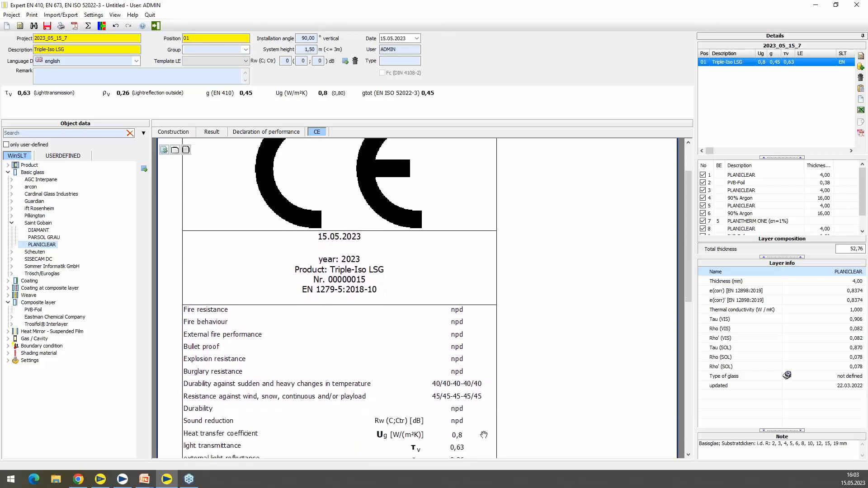
{"action": "scroll", "coordinate": [483, 434], "scroll_direction": "down", "scroll_amount": 1}
{"action": "scroll", "coordinate": [481, 427], "scroll_direction": "down", "scroll_amount": 1}
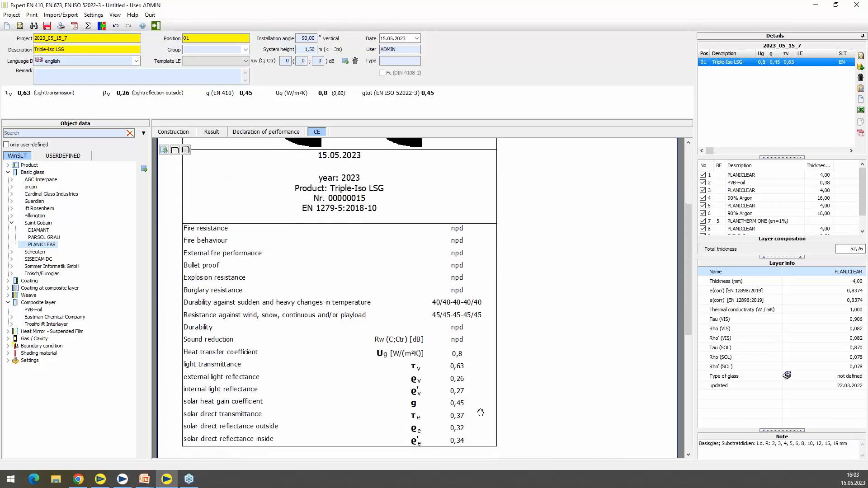
{"action": "scroll", "coordinate": [481, 412], "scroll_direction": "down", "scroll_amount": 2}
{"action": "scroll", "coordinate": [486, 313], "scroll_direction": "up", "scroll_amount": 4}
{"action": "scroll", "coordinate": [486, 313], "scroll_direction": "up", "scroll_amount": 3}
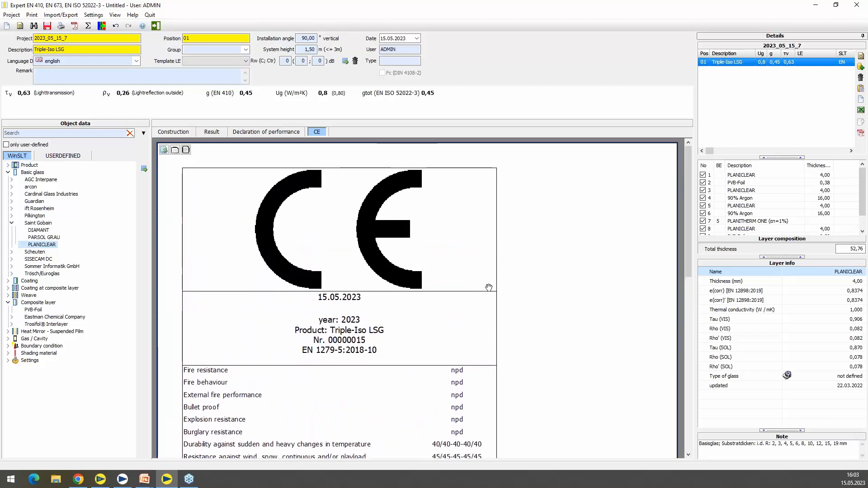